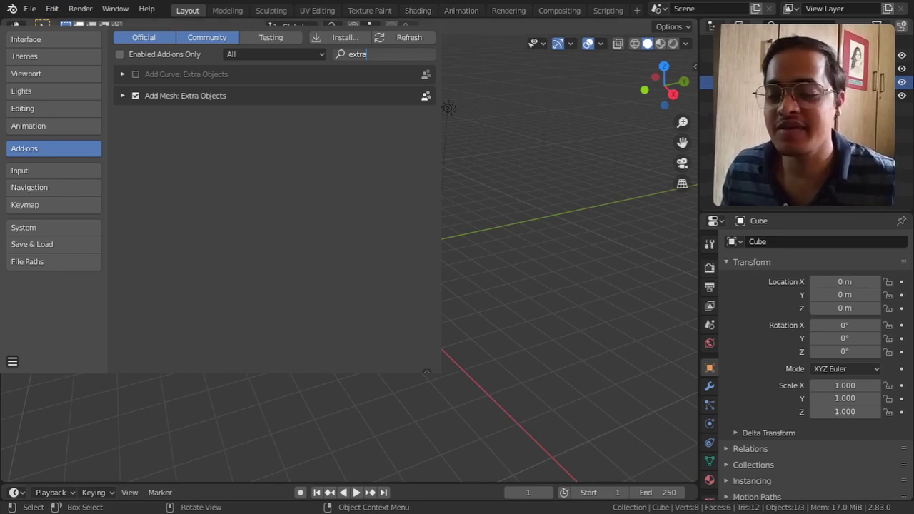
Step: Search the add-ons for 'extra' and close Preferences with Add Mesh: Extra Objects enabled
key("Return")
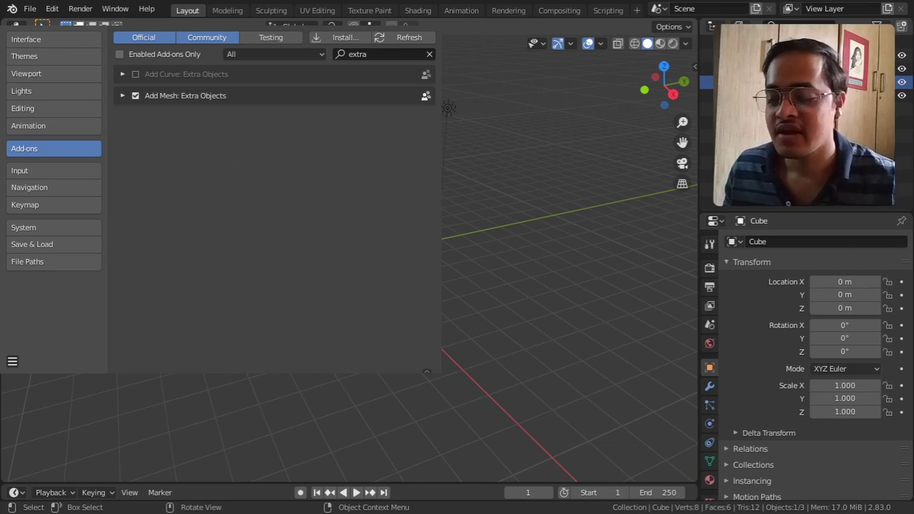
left_click(78, 26)
Step: Delete the default cube from the scene
left_click(138, 408)
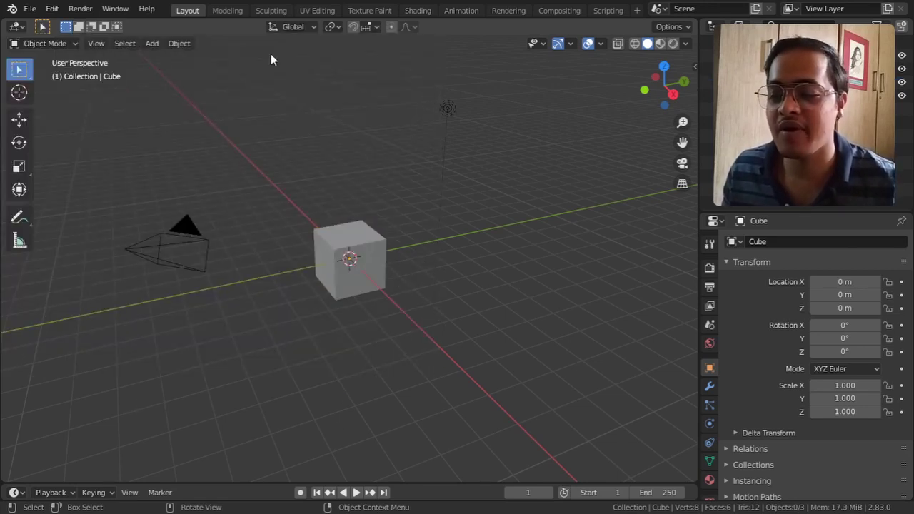
left_click(151, 43)
mouse_move(165, 58)
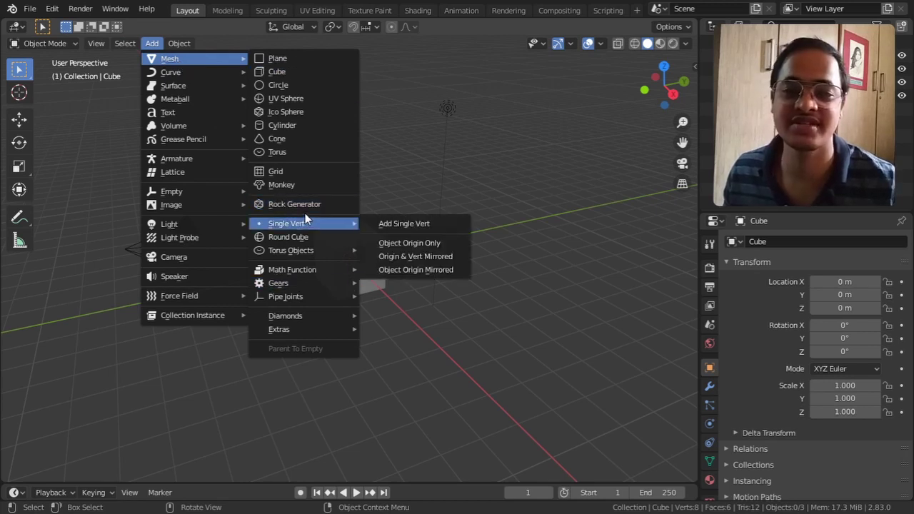
mouse_move(309, 251)
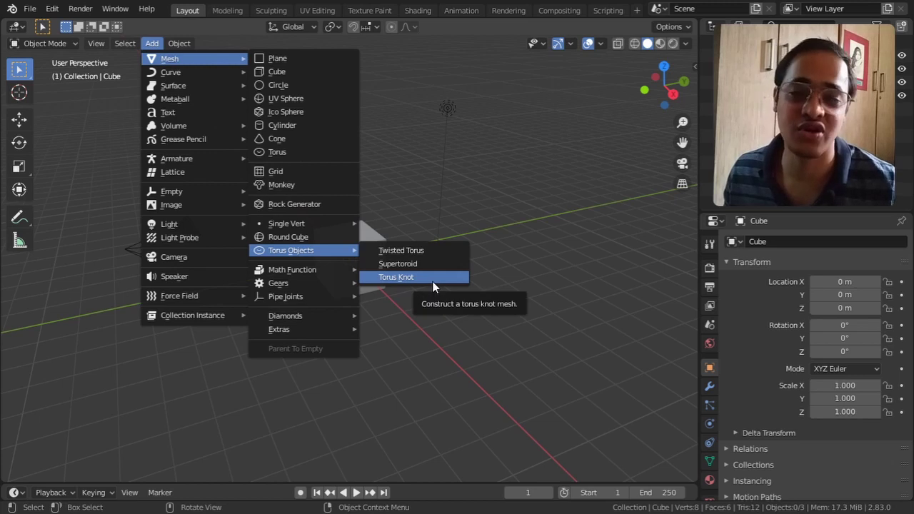
left_click(380, 258)
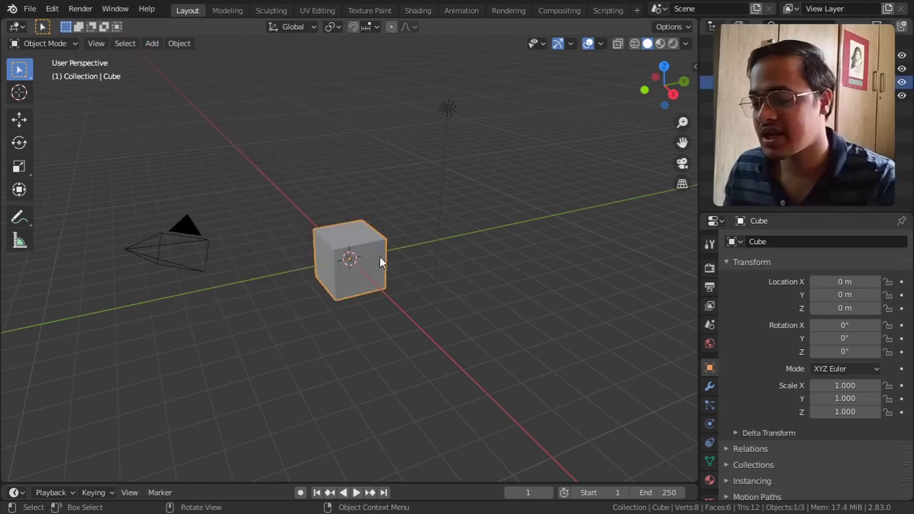
key("Delete")
Step: Add a SuperToroid mesh from Add > Mesh > Torus Objects
left_click(153, 43)
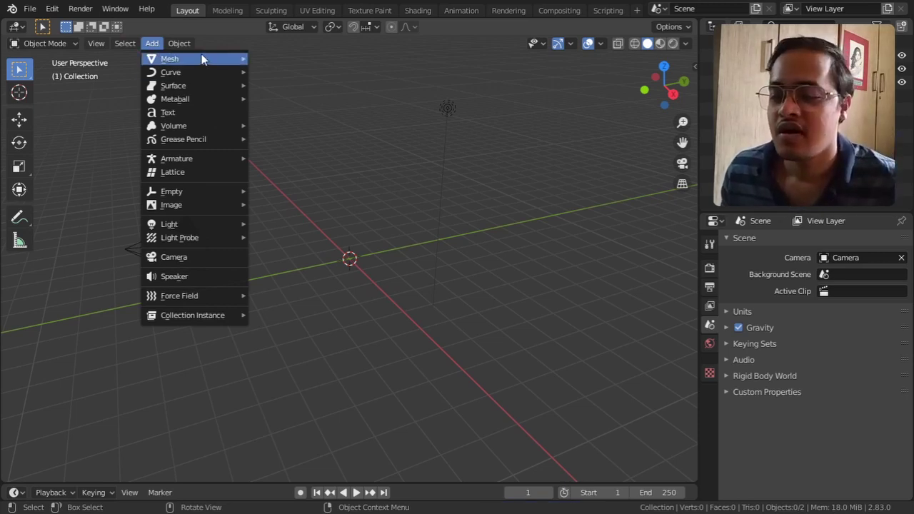
mouse_move(202, 53)
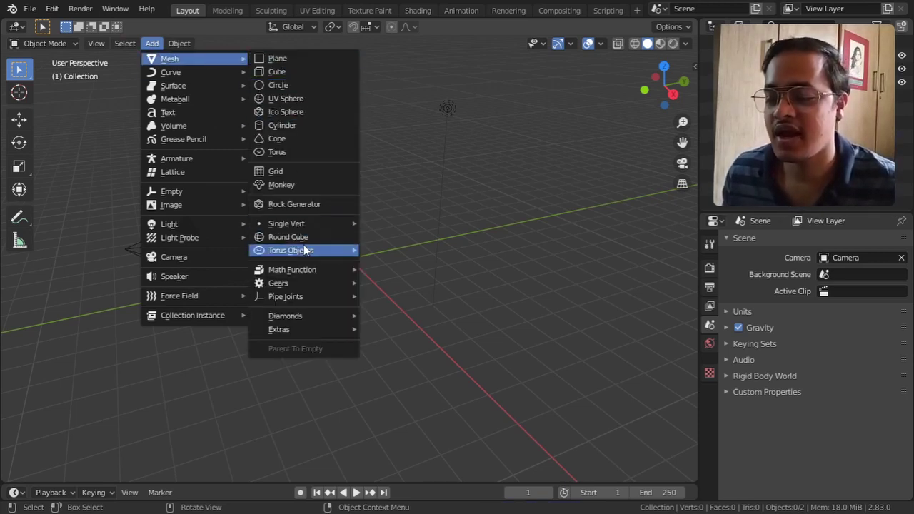
mouse_move(297, 256)
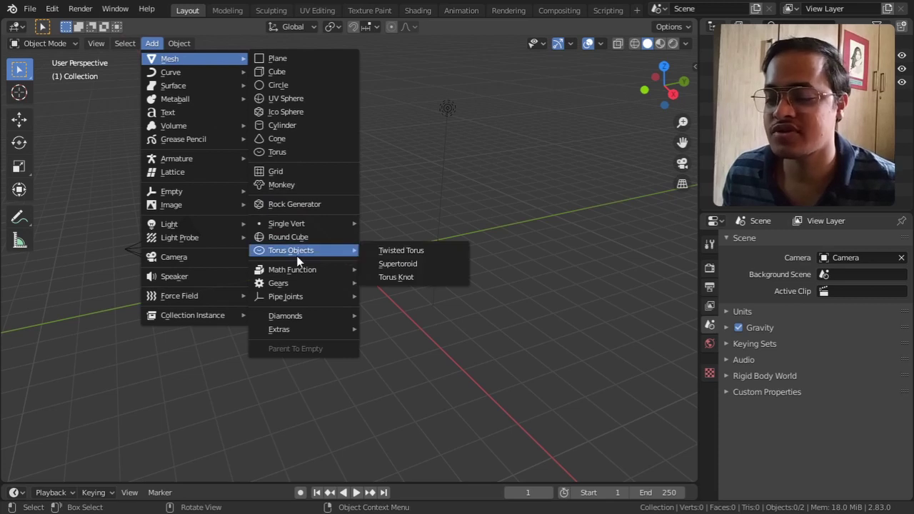
left_click(395, 264)
Step: Set the SuperToroid to big radius 1.18, small radius 0.42, 28 U-segments and 18 V-segments
scroll(379, 284, "up", 6)
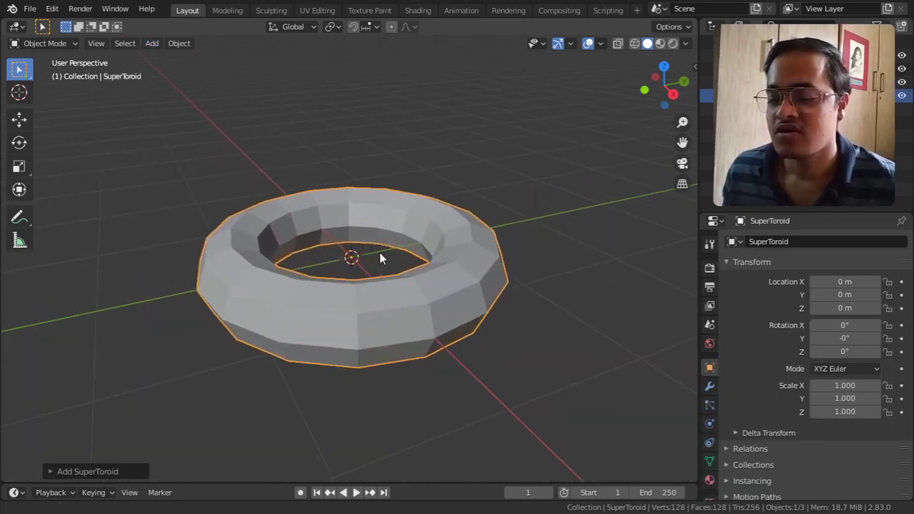
middle_click_drag(380, 252, 465, 263, "shift")
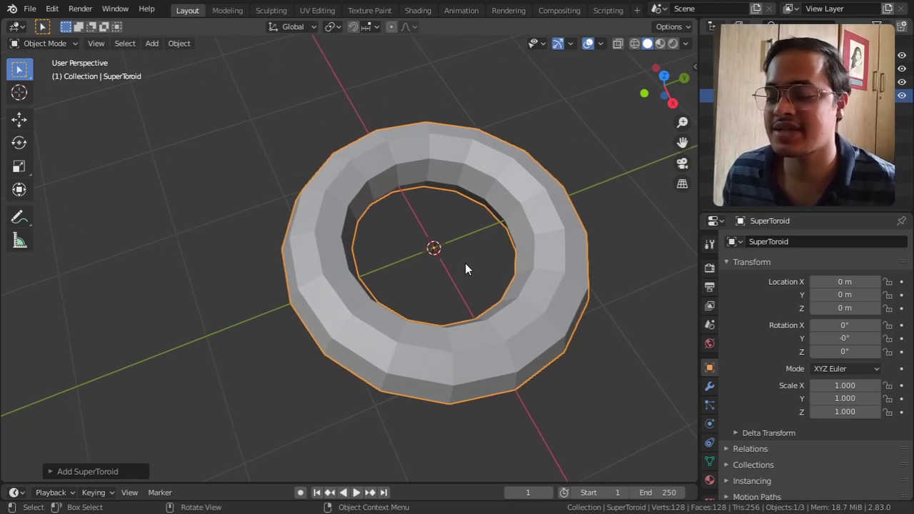
left_click(90, 472)
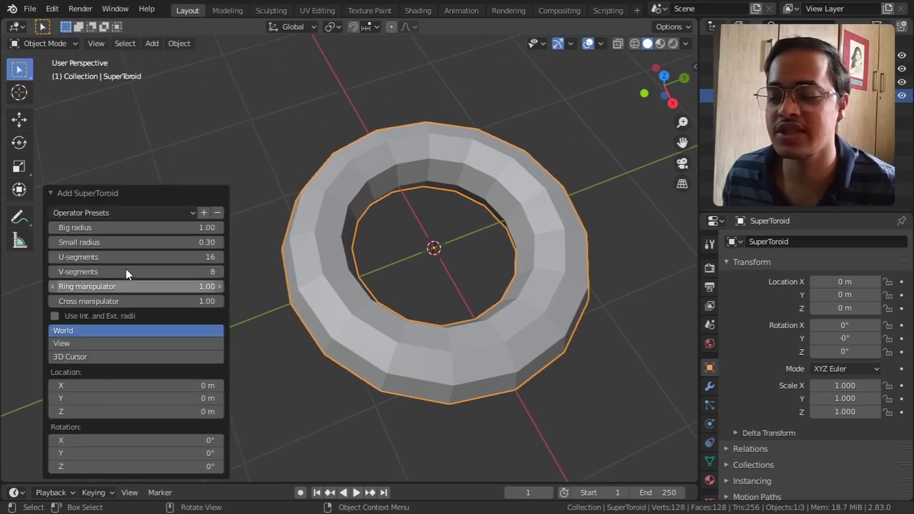
mouse_move(135, 228)
left_mouse_down()
mouse_move(178, 227)
mouse_move(139, 228)
mouse_move(165, 227)
mouse_move(140, 227)
mouse_move(153, 227)
mouse_move(139, 242)
mouse_move(167, 242)
mouse_move(104, 242)
mouse_move(135, 242)
left_mouse_up()
middle_click_drag(282, 247, 273, 204)
left_click_drag(143, 257, 182, 256)
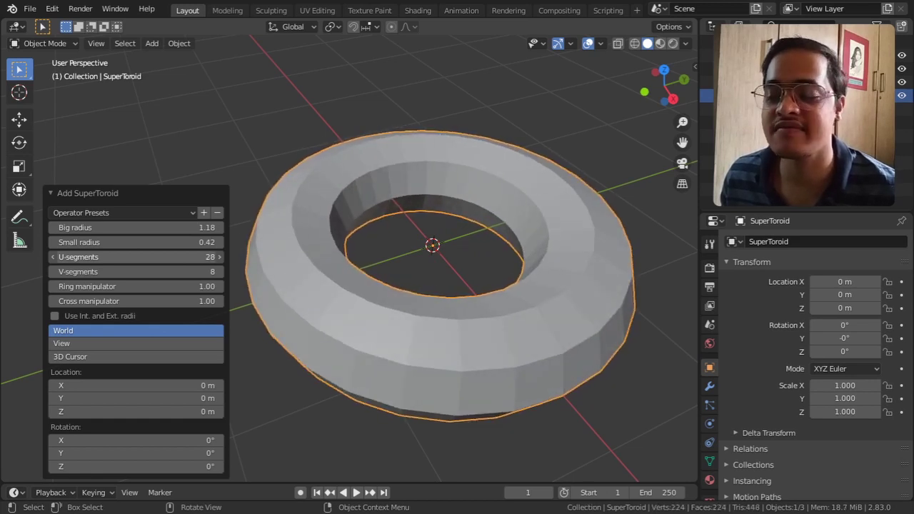
left_click_drag(124, 269, 152, 269)
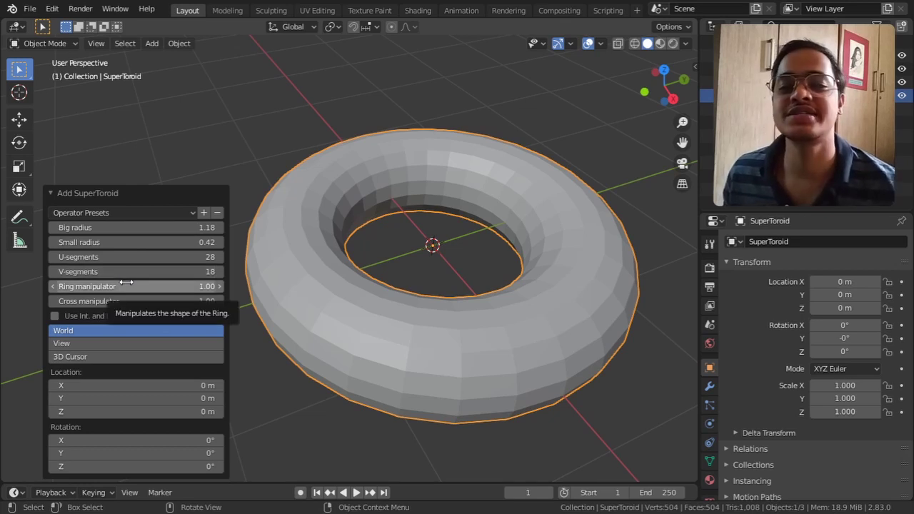
Step: Set the SuperToroid's ring manipulator to 0.25 and V-segments to 41
left_click_drag(113, 287, 84, 287)
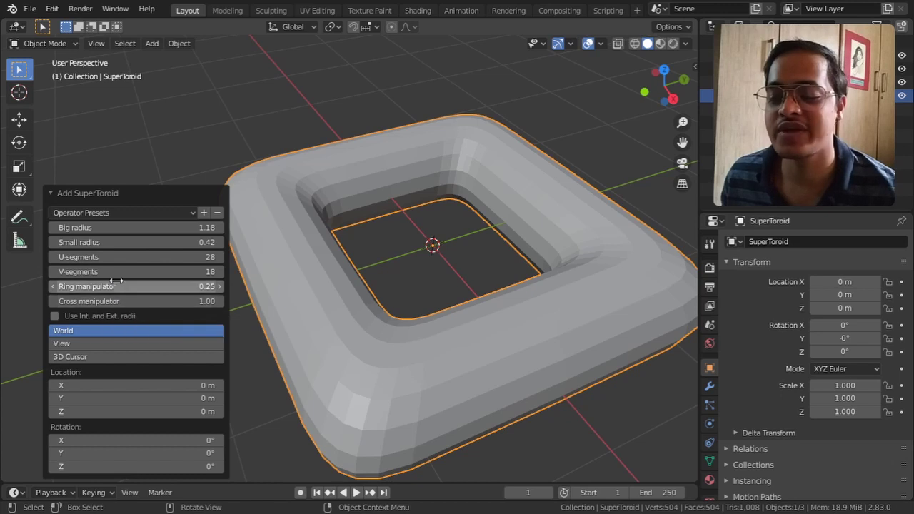
left_click_drag(118, 272, 247, 271)
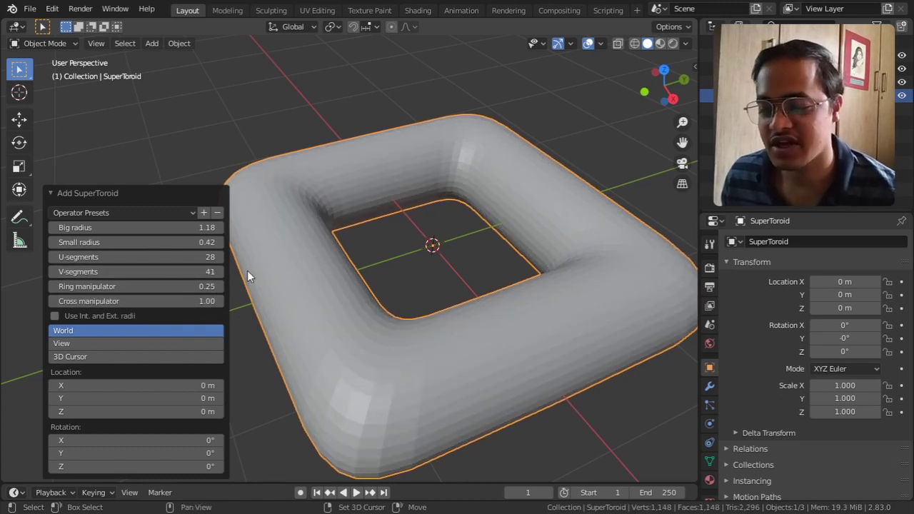
middle_click_drag(247, 270, 387, 250)
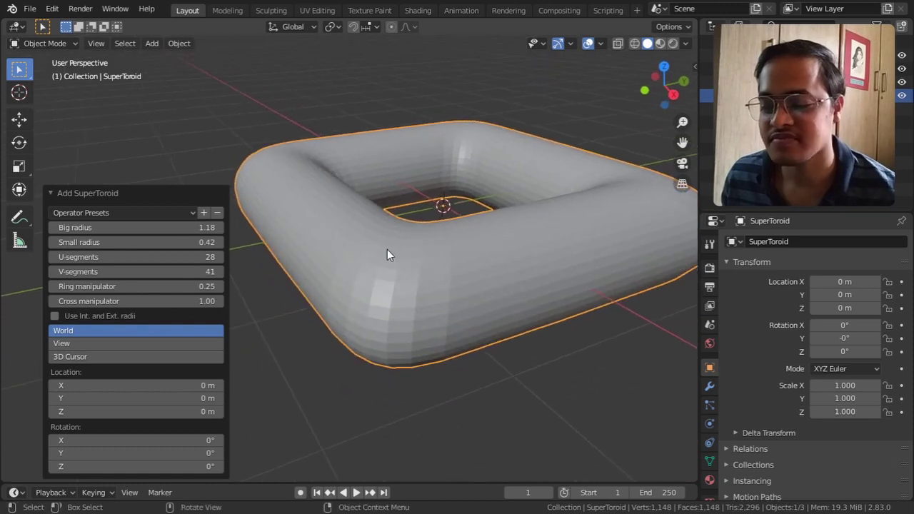
Step: Set the SuperToroid's cross manipulator to 0.19 and big radius to 1.51
left_click_drag(107, 301, 258, 301)
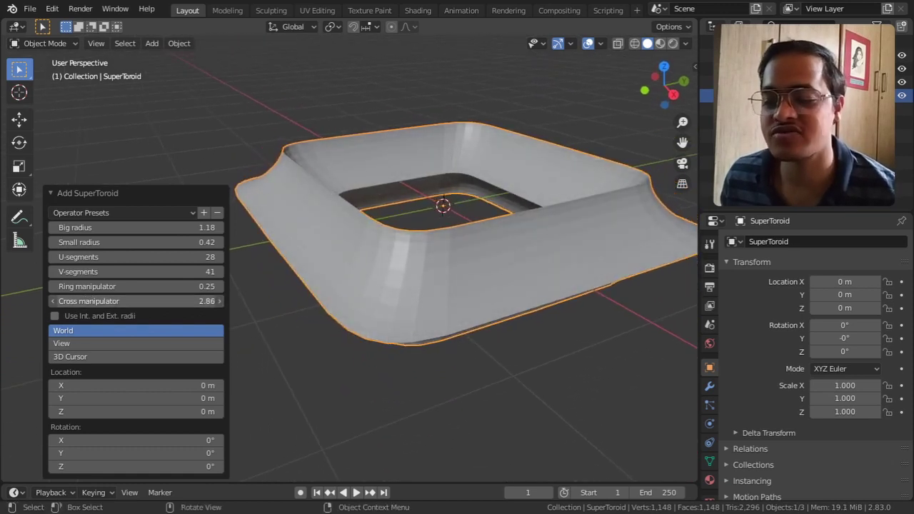
mouse_move(262, 236)
middle_mouse_down()
mouse_move(248, 237)
mouse_move(268, 231)
middle_mouse_up()
mouse_move(152, 300)
left_mouse_down()
mouse_move(32, 301)
mouse_move(46, 301)
left_mouse_up()
mouse_move(413, 286)
middle_mouse_down()
mouse_move(413, 347)
mouse_move(442, 321)
mouse_move(493, 321)
mouse_move(481, 320)
mouse_move(479, 348)
mouse_move(475, 304)
mouse_move(416, 297)
mouse_move(457, 300)
mouse_move(454, 312)
mouse_move(445, 309)
mouse_move(479, 292)
mouse_move(471, 293)
middle_mouse_up()
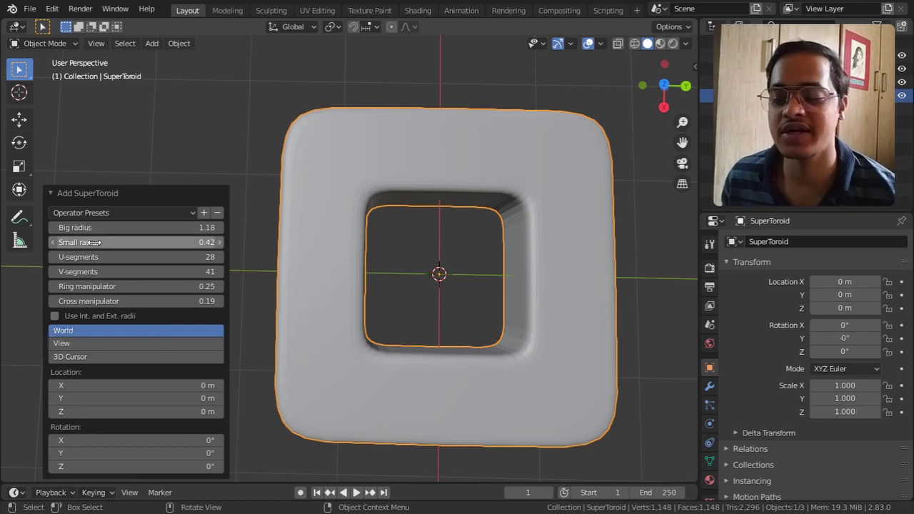
left_click_drag(102, 227, 143, 227)
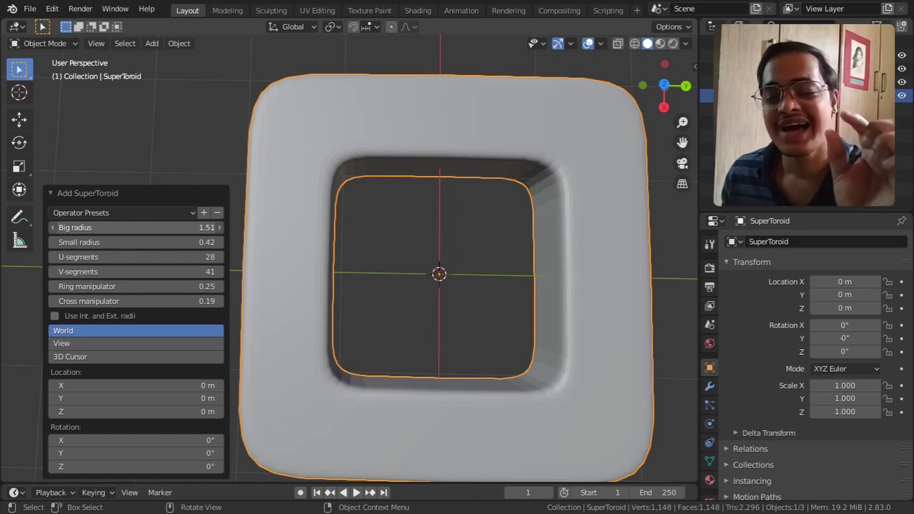
Step: Switch to internal/external radii, set big radius 1.33 and small radius 1.11, aligned to View
left_click_drag(143, 227, 153, 227)
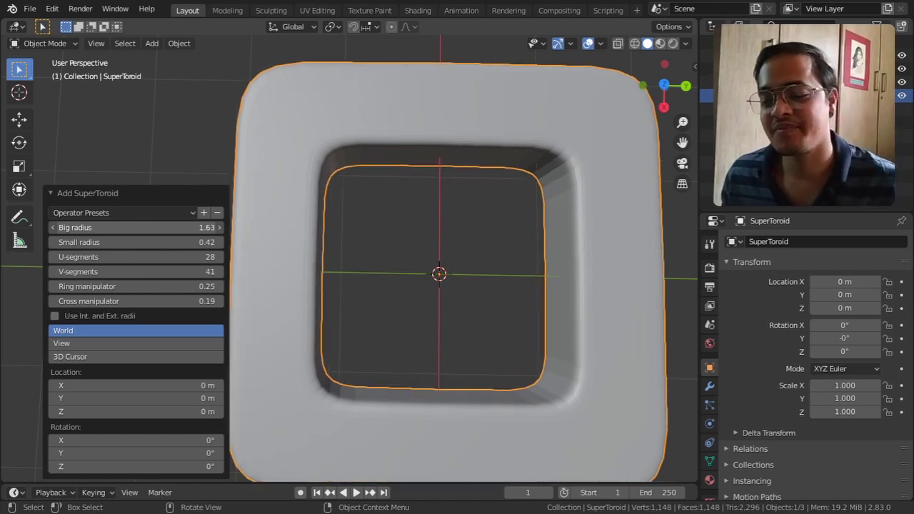
left_click(55, 316)
left_click_drag(91, 228, 58, 227)
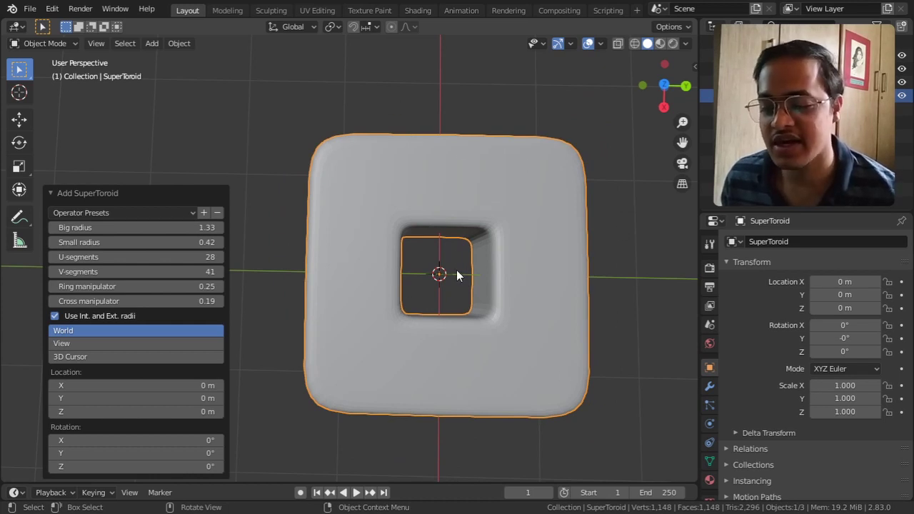
mouse_move(107, 242)
left_mouse_down()
mouse_move(154, 242)
mouse_move(79, 242)
mouse_move(214, 242)
mouse_move(111, 242)
mouse_move(210, 242)
mouse_move(122, 247)
left_mouse_up()
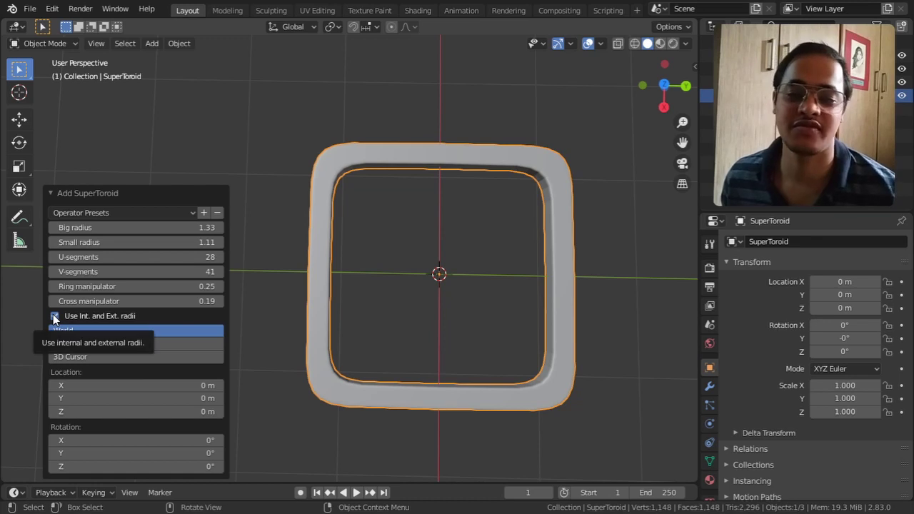
middle_click_drag(276, 319, 374, 235)
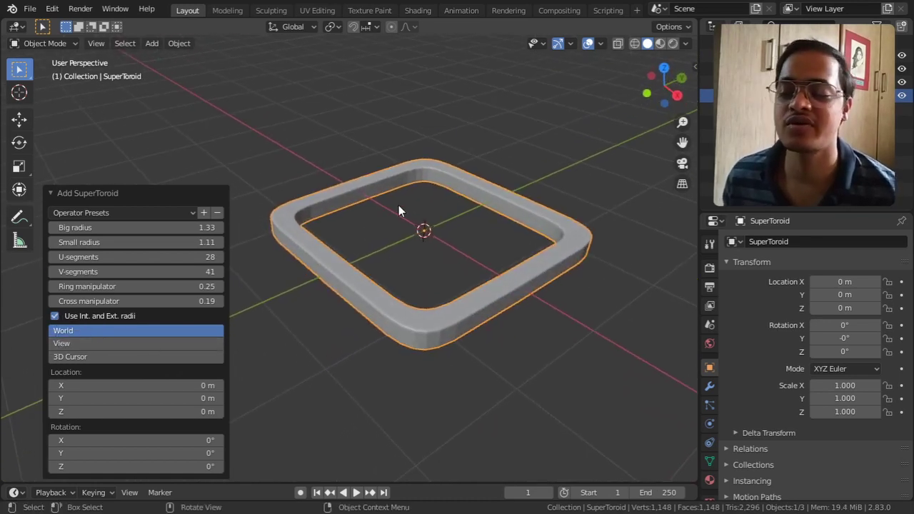
left_click(143, 343)
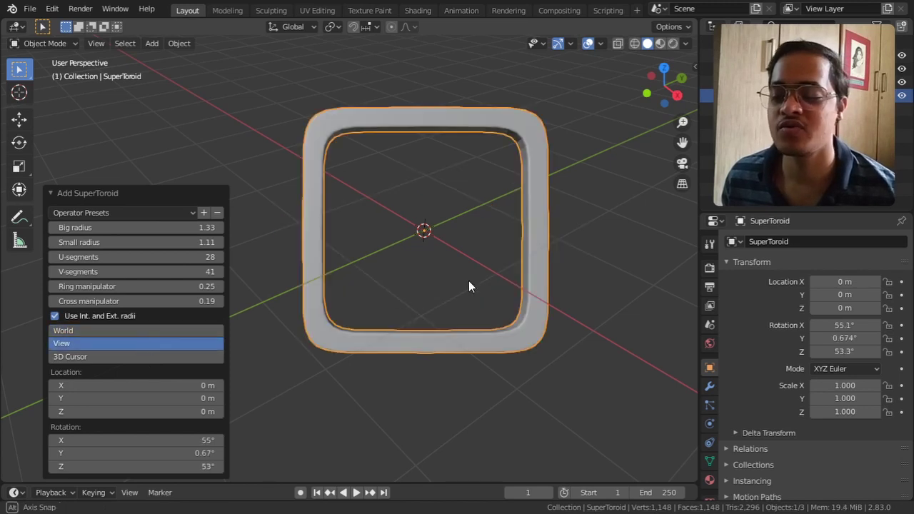
Step: Align the ring to the 3D Cursor and move it to X -0.63 m, Y 0.22 m, Z 0.22 m
middle_click_drag(468, 281, 351, 264)
left_click(153, 344)
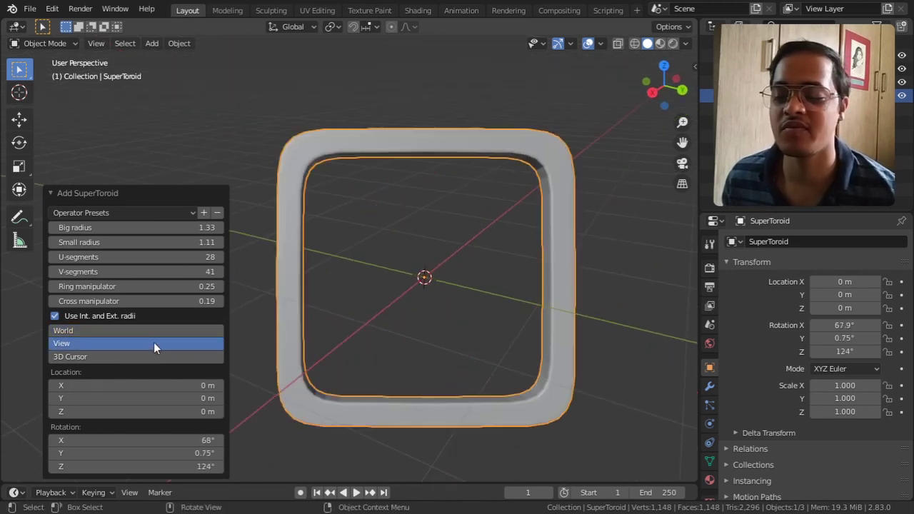
left_click(139, 357)
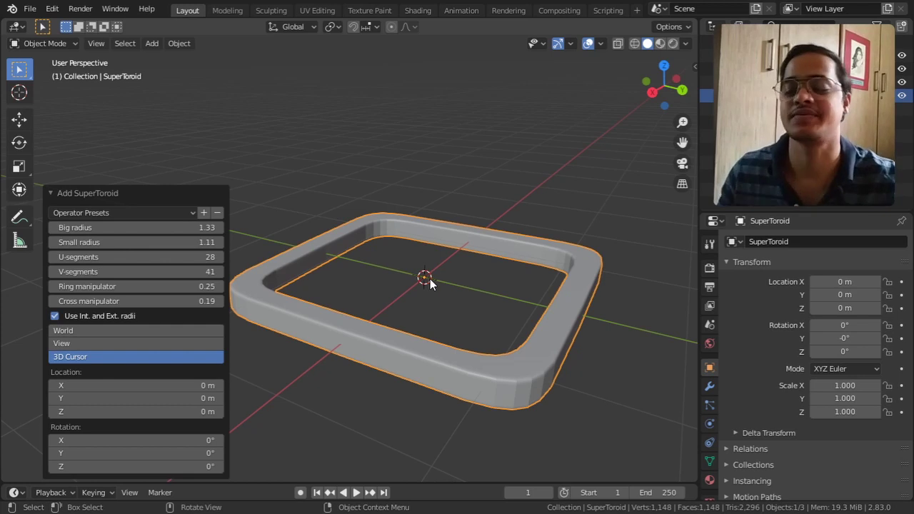
left_click_drag(136, 386, 179, 412)
middle_click_drag(425, 306, 465, 303)
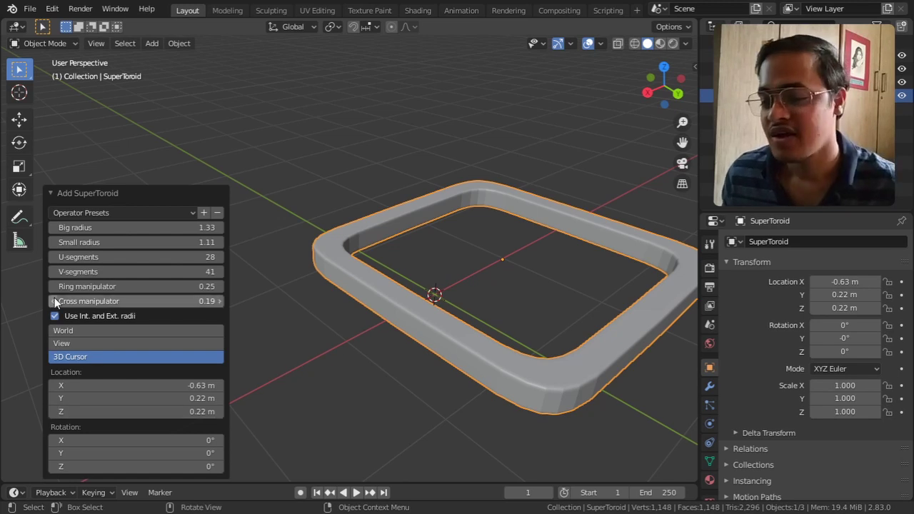
Step: Delete the SuperToroid ring, leaving the scene empty for a new torus object
left_click(153, 43)
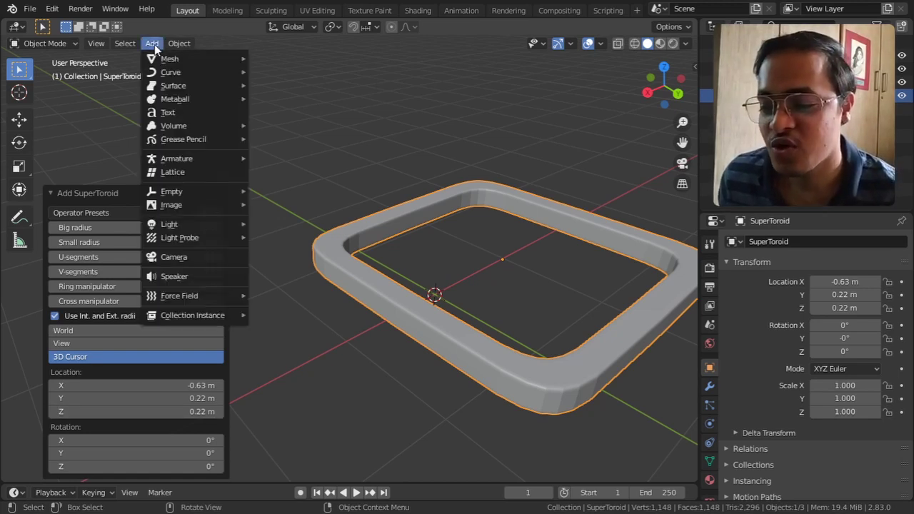
mouse_move(229, 59)
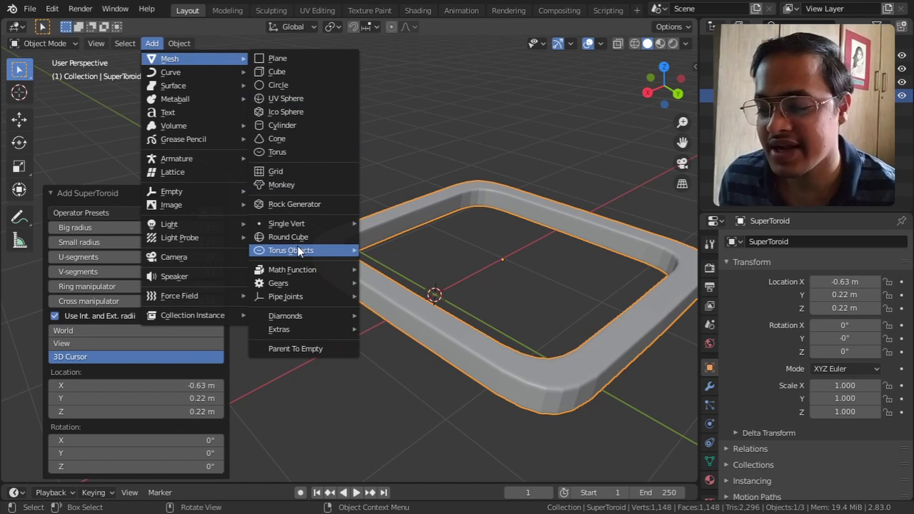
mouse_move(297, 247)
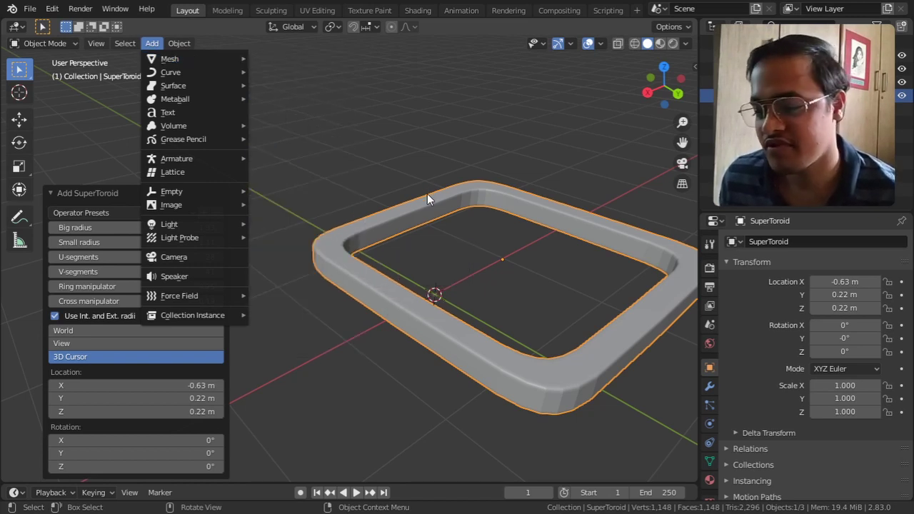
key("Delete")
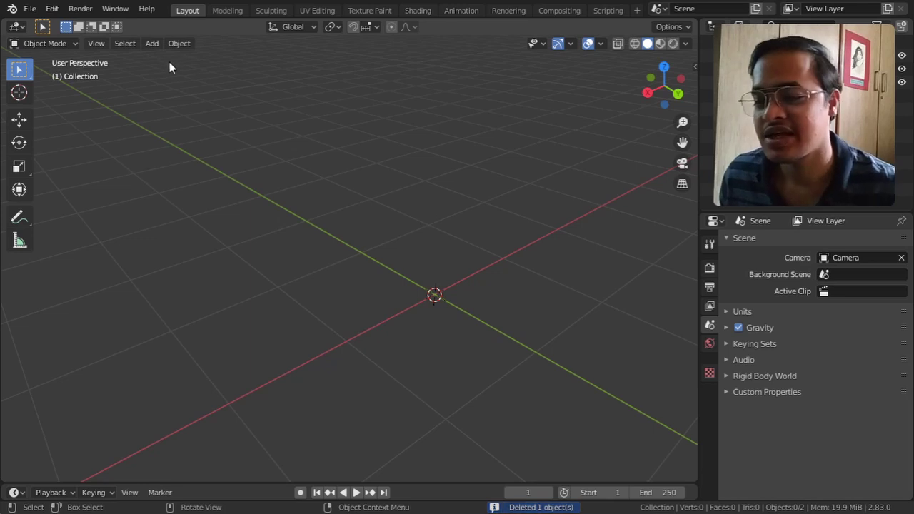
left_click(152, 43)
Step: Add a Torus Knot and raise its resolution from 80 to 256
mouse_move(159, 60)
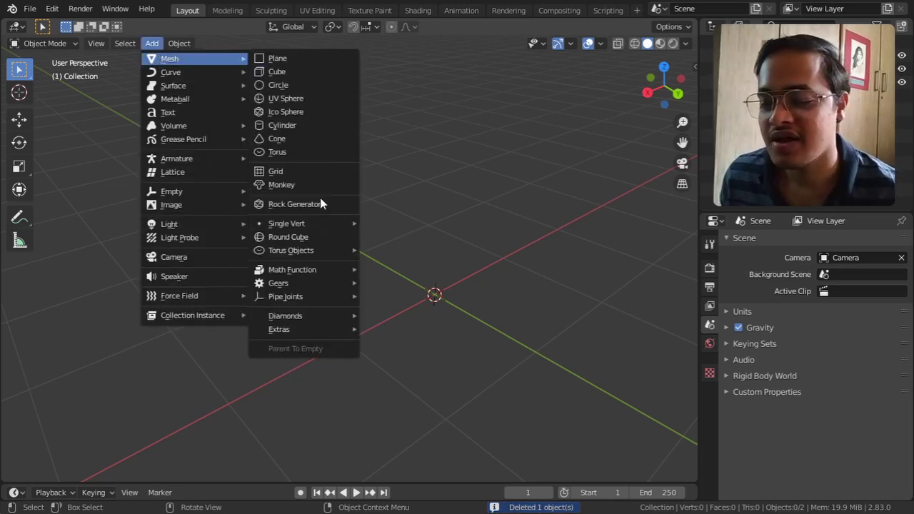
mouse_move(328, 245)
left_click(415, 275)
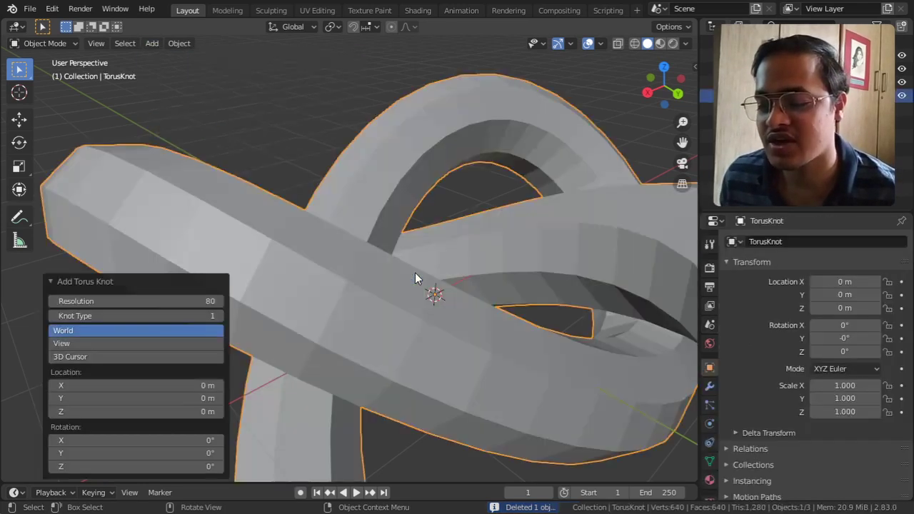
mouse_move(415, 273)
middle_mouse_down()
mouse_move(424, 253)
mouse_move(416, 233)
mouse_move(466, 292)
mouse_move(557, 284)
mouse_move(209, 303)
mouse_move(389, 303)
mouse_move(445, 293)
mouse_move(307, 292)
mouse_move(365, 298)
mouse_move(418, 289)
middle_mouse_up()
scroll(416, 233, "down", 5)
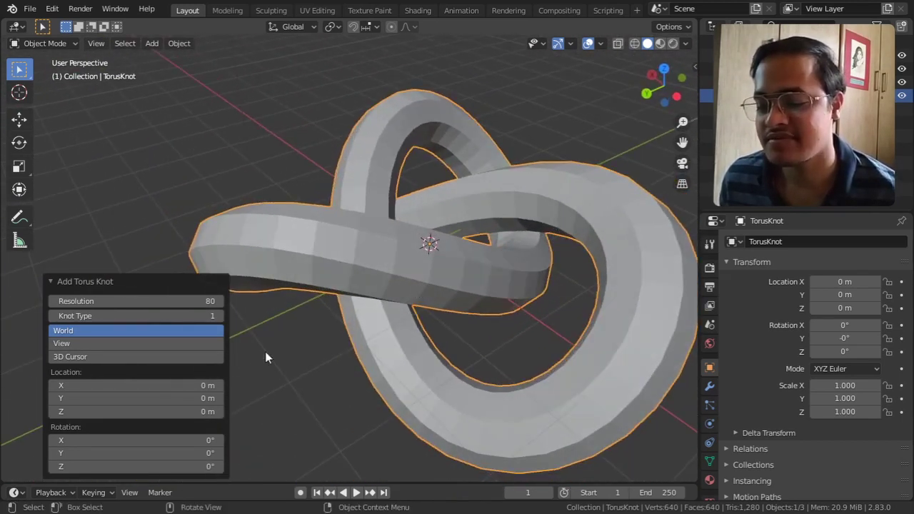
left_click_drag(103, 301, 226, 301)
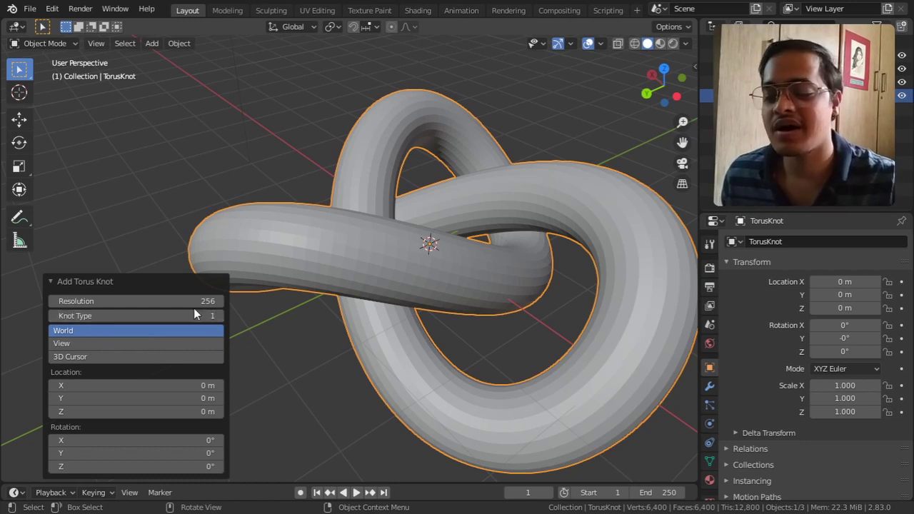
middle_click_drag(257, 293, 571, 296)
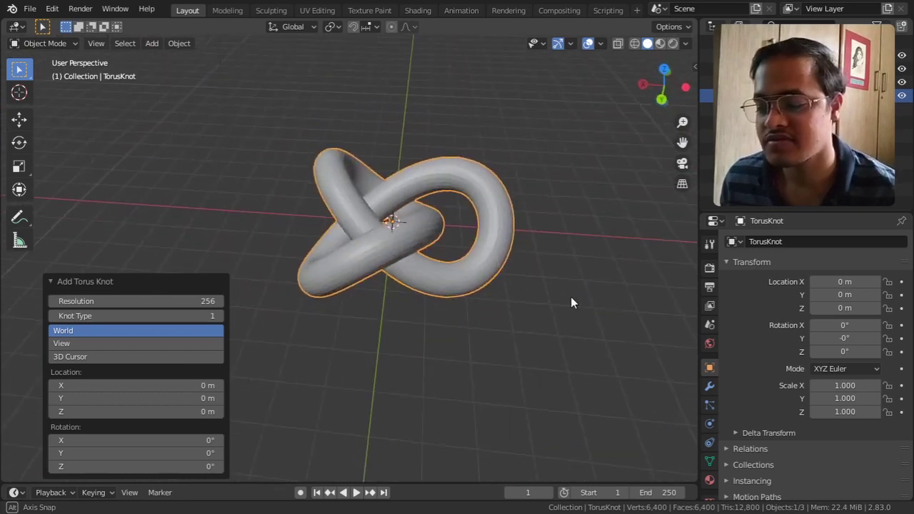
Step: Change the Torus Knot to Knot Type 3, keeping it aligned to the 3D Cursor
left_click(219, 315)
middle_click_drag(372, 300, 543, 283)
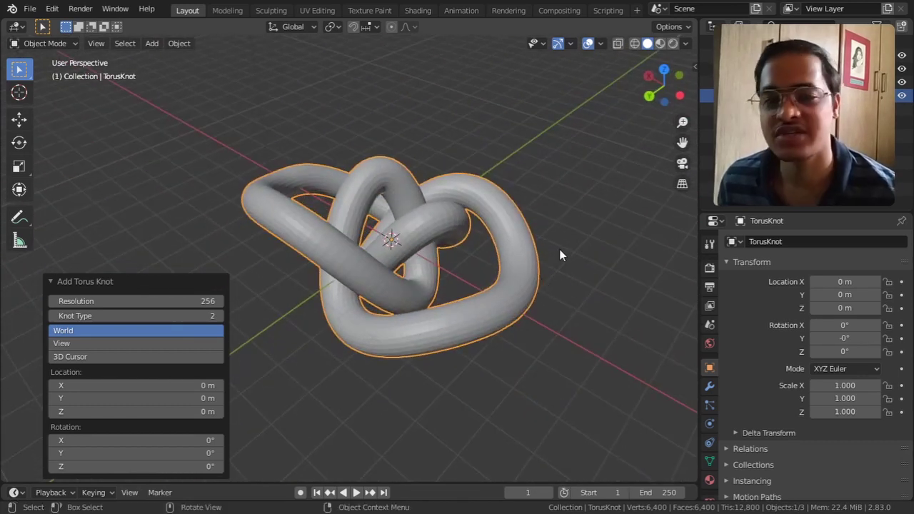
left_click(219, 316)
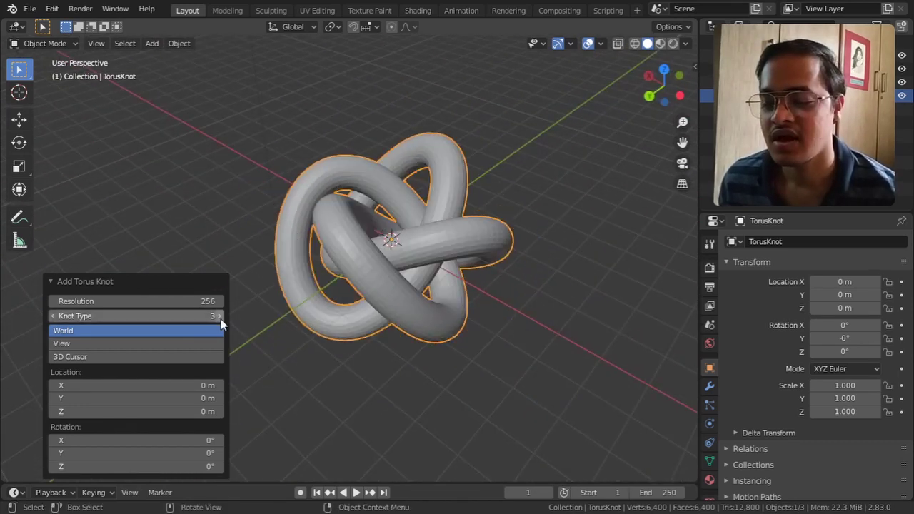
middle_click_drag(303, 299, 455, 300)
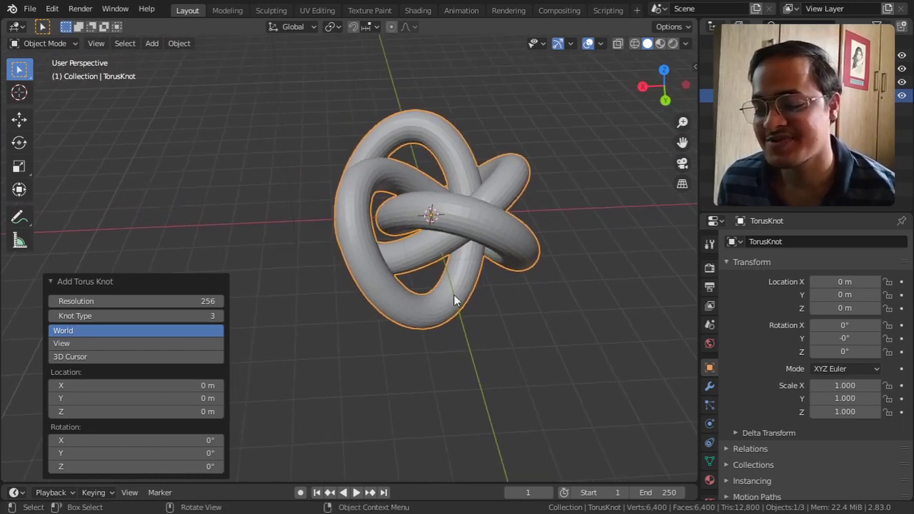
left_click(127, 344)
left_click(132, 358)
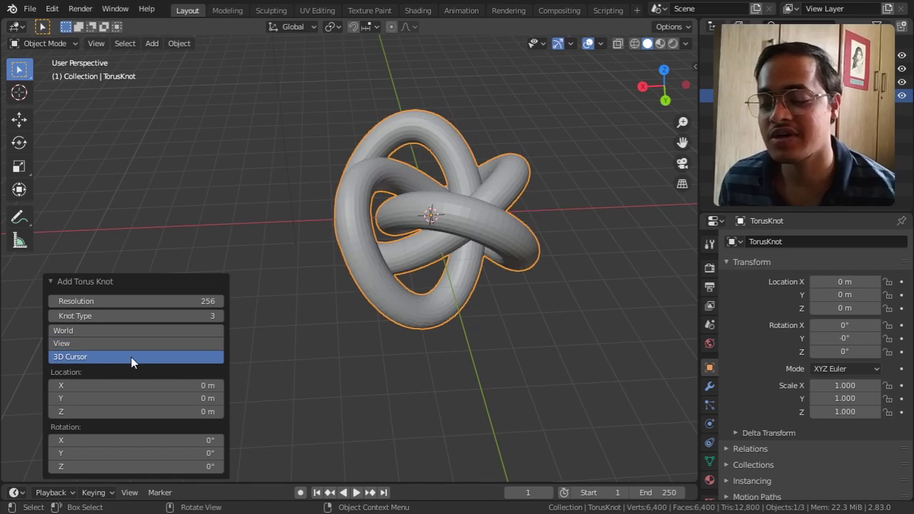